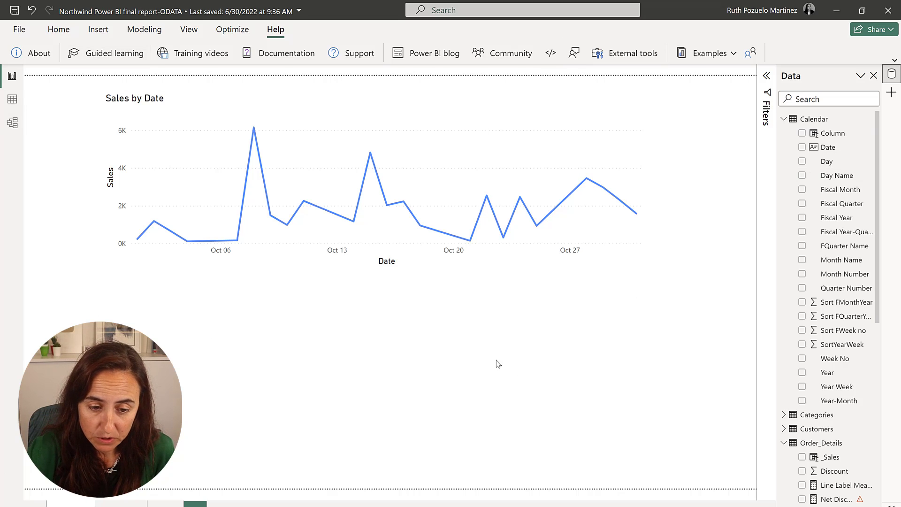
Step: Change the Sales by Date chart's Line Type from Linear to Smooth under Format visual > Lines > Shape
click(439, 97)
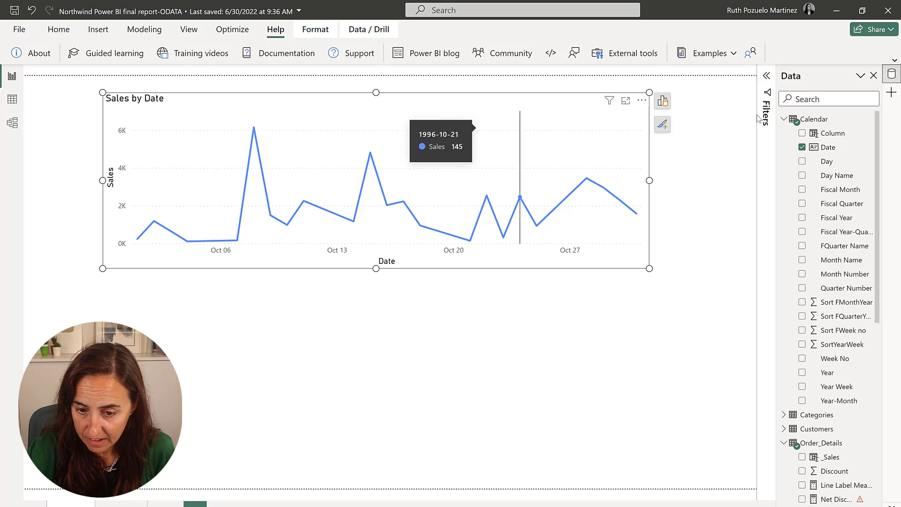
click(664, 126)
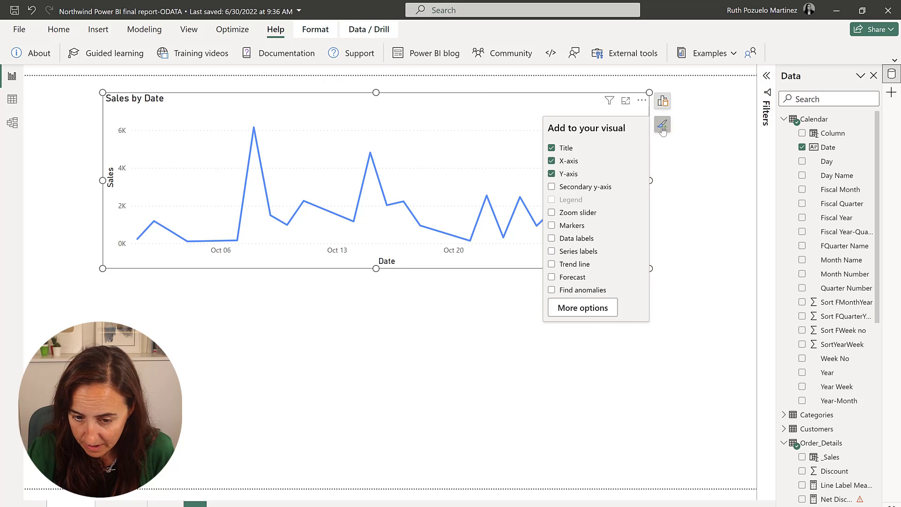
click(600, 310)
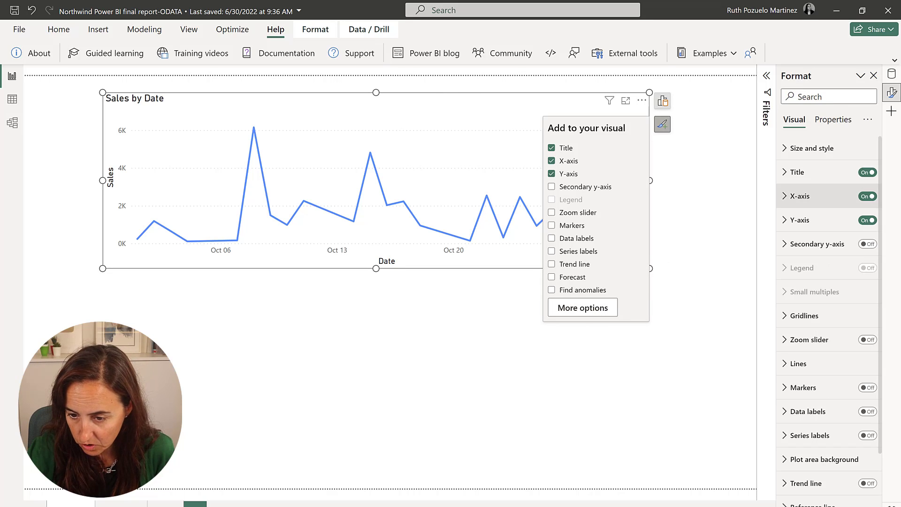
click(892, 115)
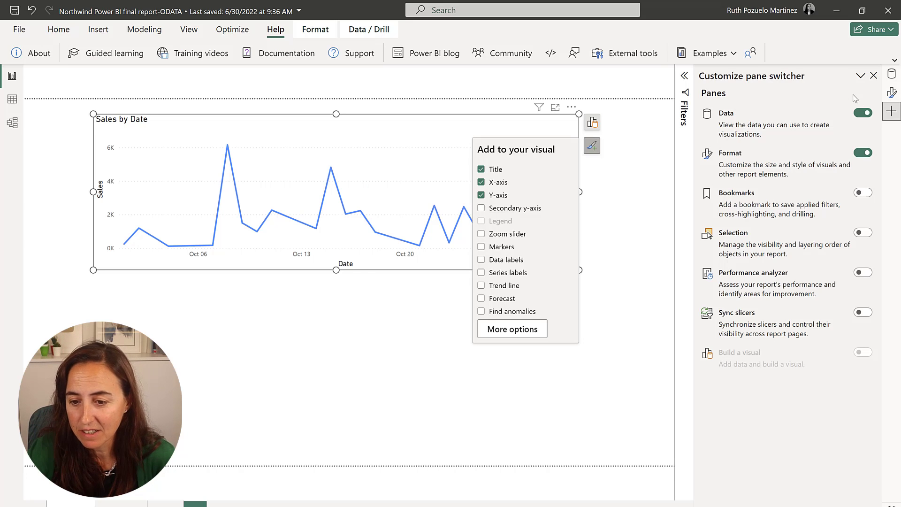
click(891, 92)
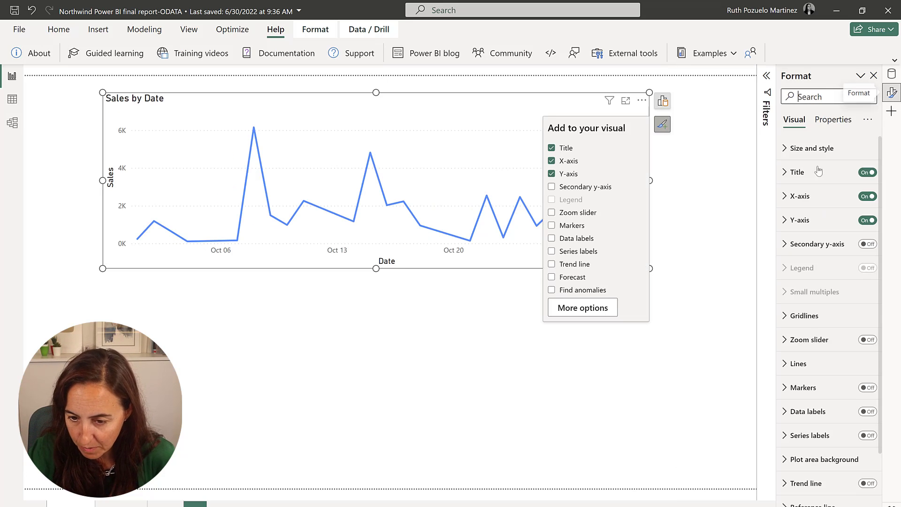
click(798, 364)
scroll(821, 294, down, 5)
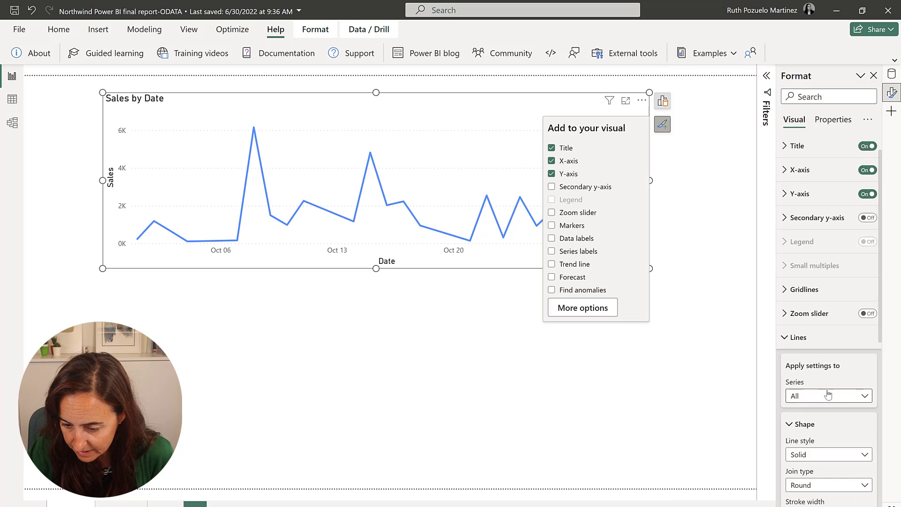
click(821, 295)
click(821, 318)
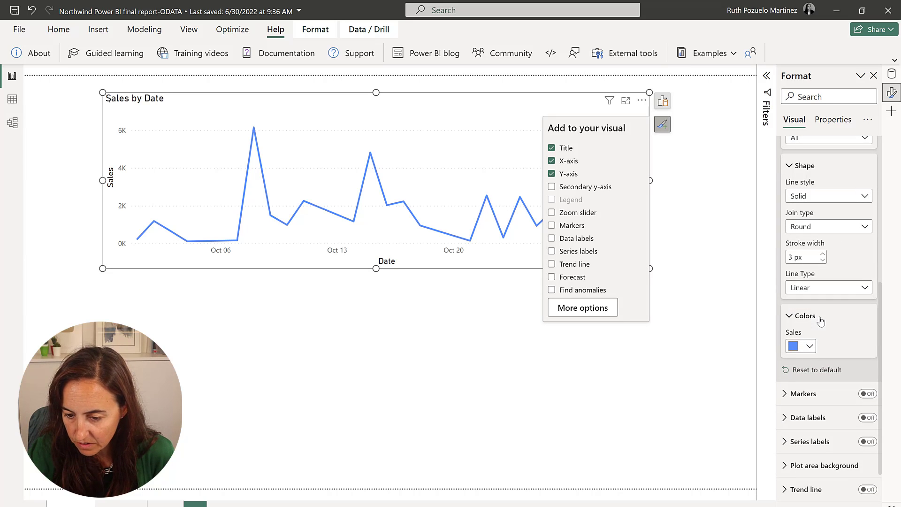
click(366, 331)
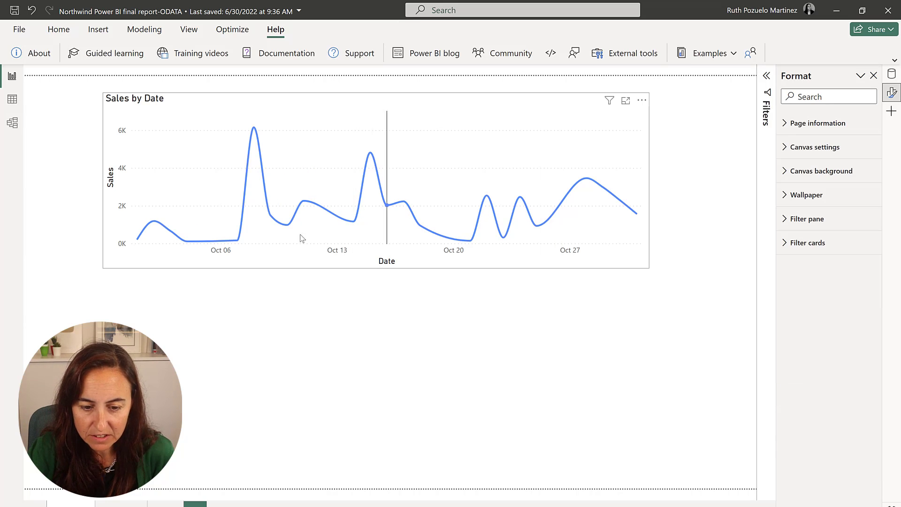
Step: View the report page where a marked straight line overlays the smooth Sales by Date curve
mouse_move(268, 239)
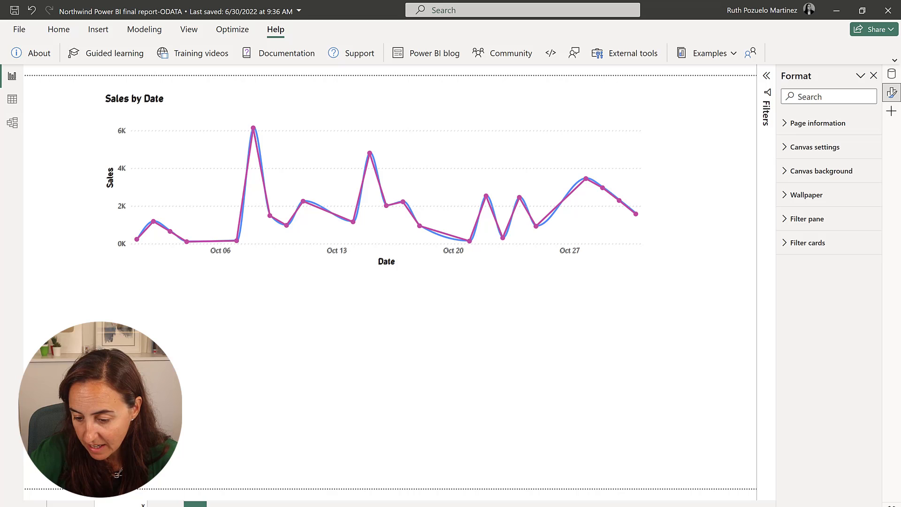
Step: Zoom into the comparison chart and scroll right to show Oct 06 through Oct 27
scroll(689, 417, up, 2)
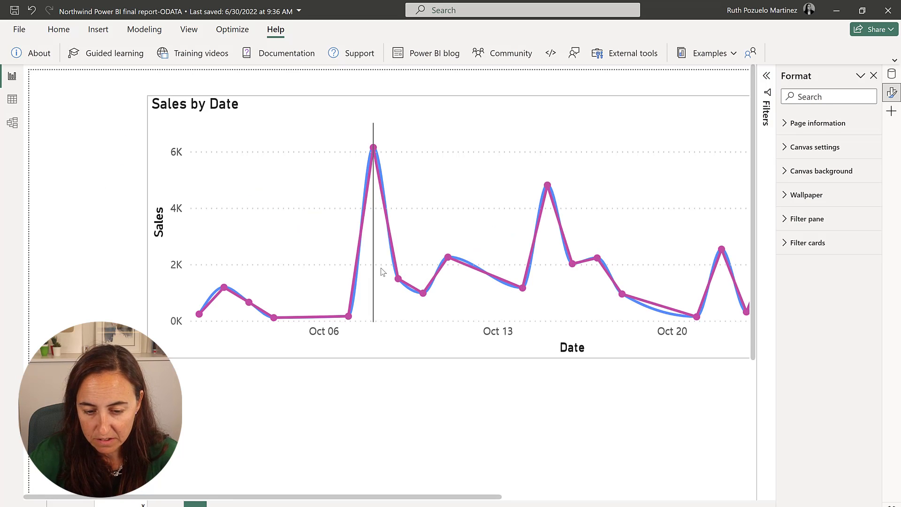
mouse_move(381, 271)
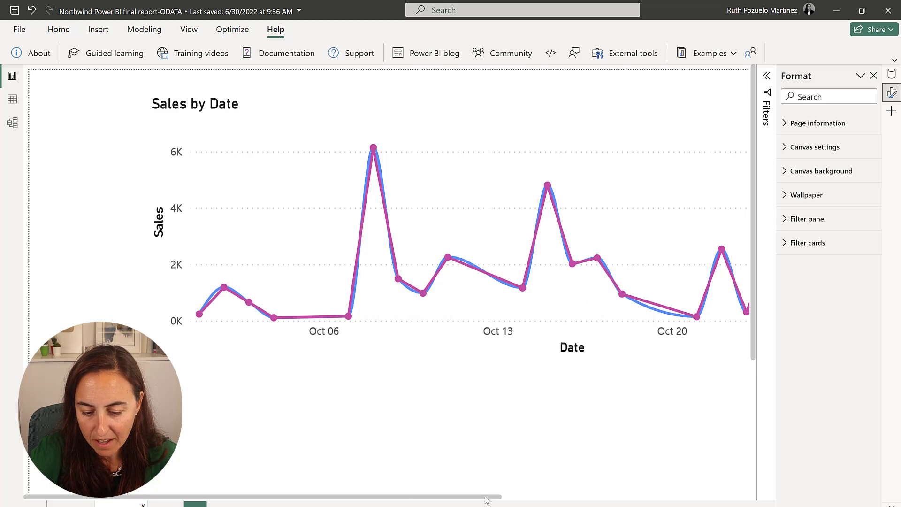
drag(487, 500, 682, 504)
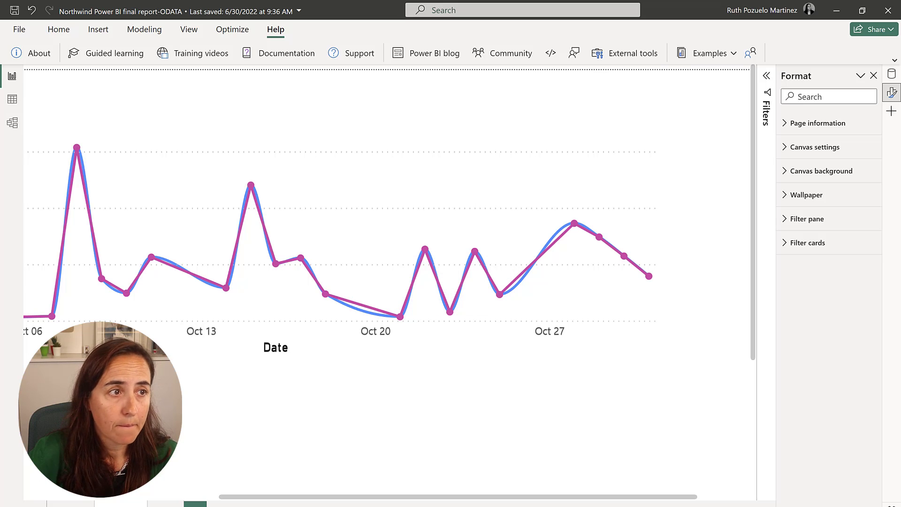
Step: Bring up the Datawrapper blog article on smoothed line charts in a maximized browser
key(alt+Tab)
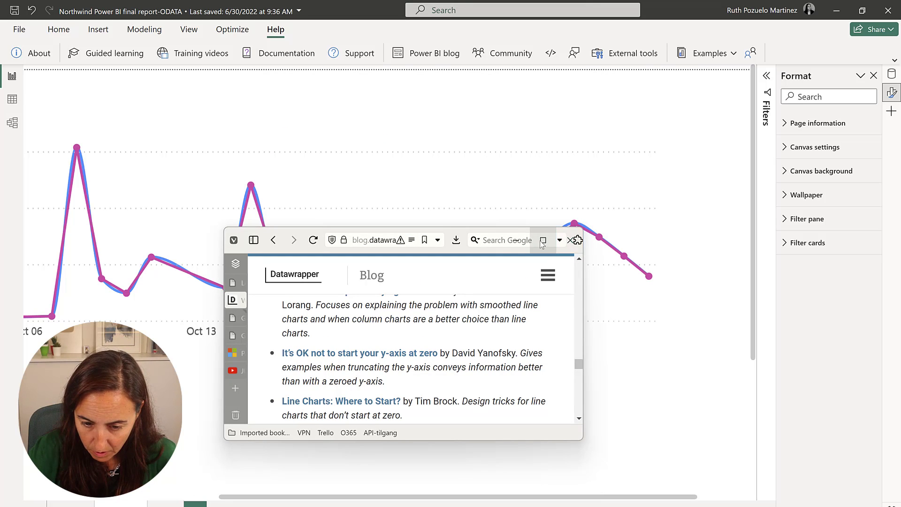
click(543, 240)
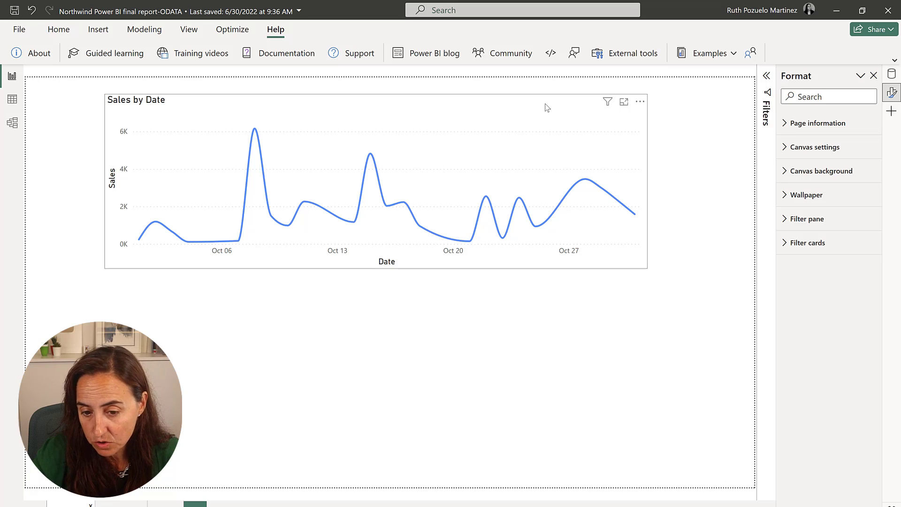
Step: Turn on point markers along the smooth Sales by Date line
scroll(861, 466, down, 4)
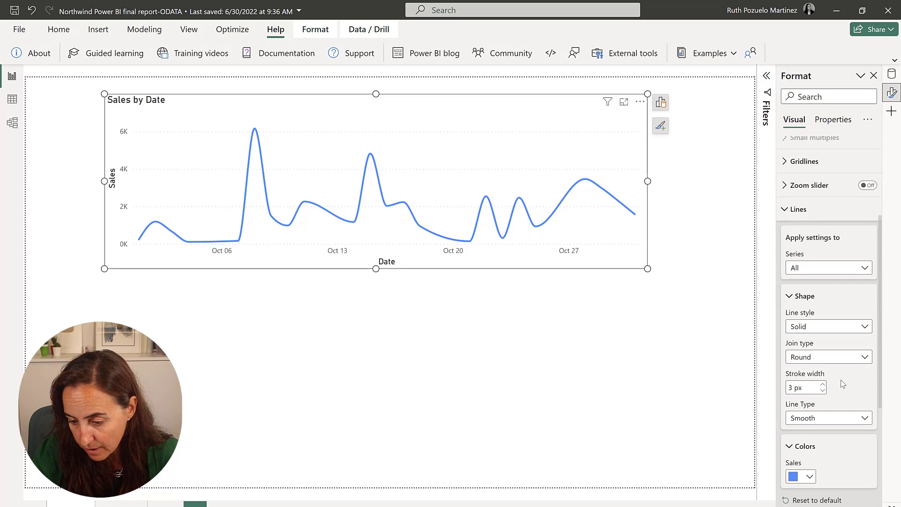
scroll(861, 465, down, 3)
click(867, 394)
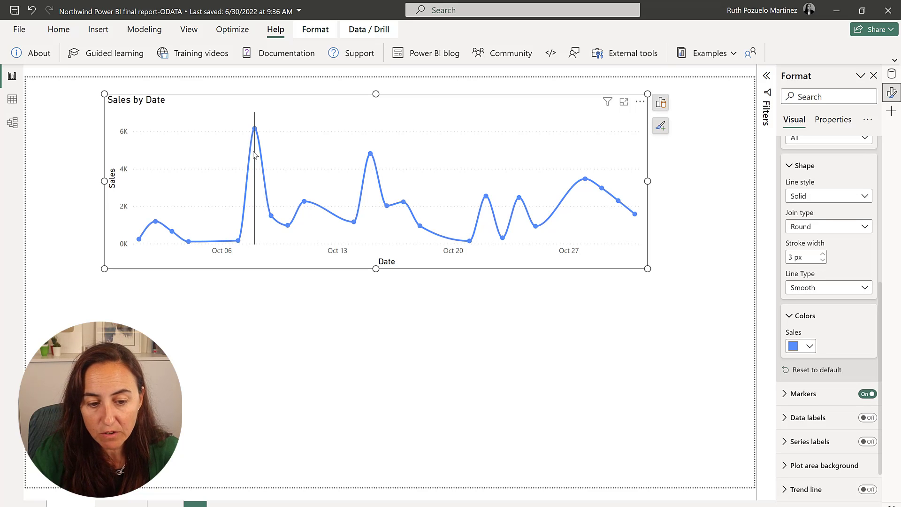
mouse_move(274, 189)
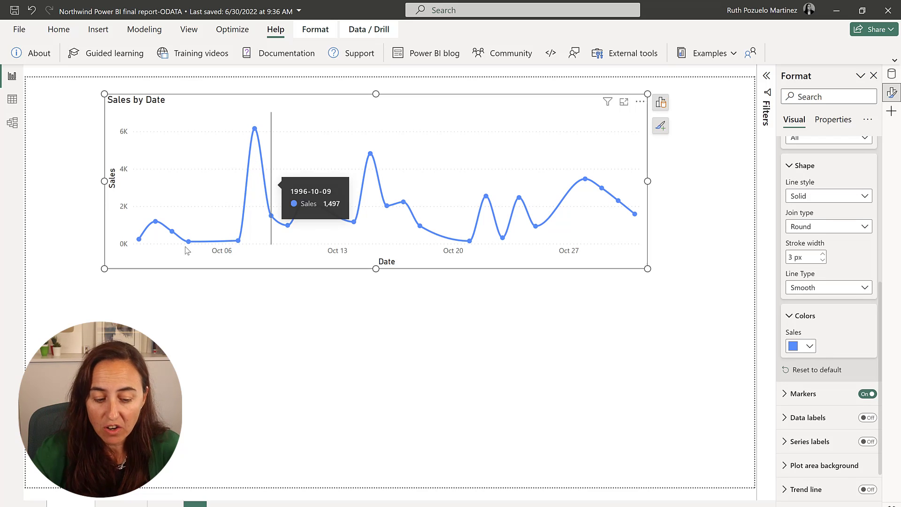
click(108, 99)
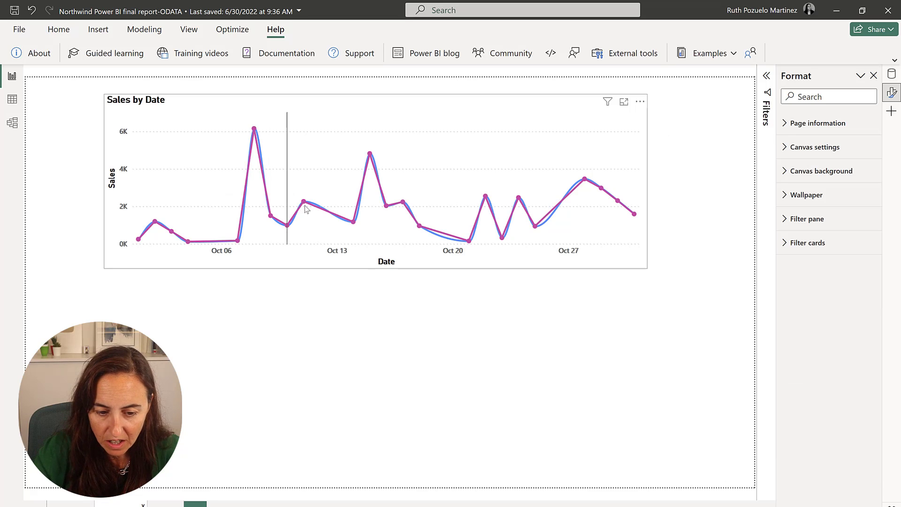
Step: Go to the first report page and select the Sales by Date chart for formatting
mouse_move(318, 207)
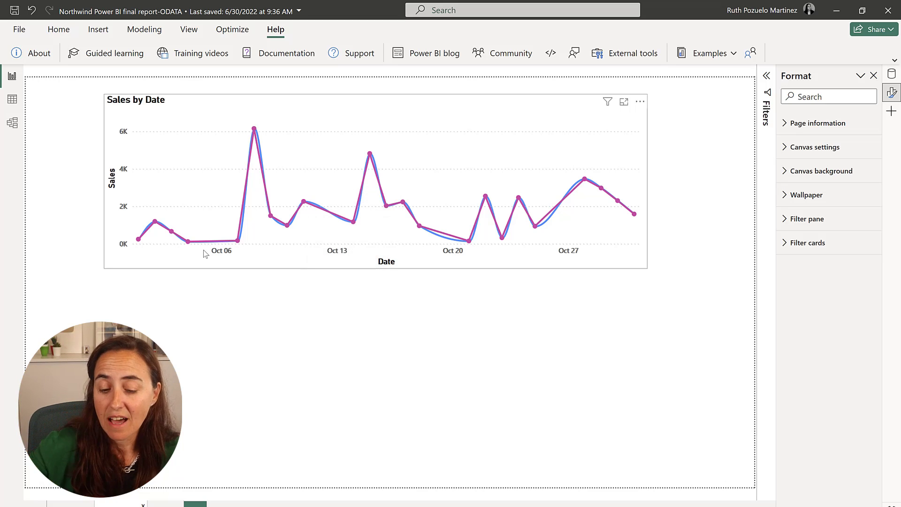
click(87, 504)
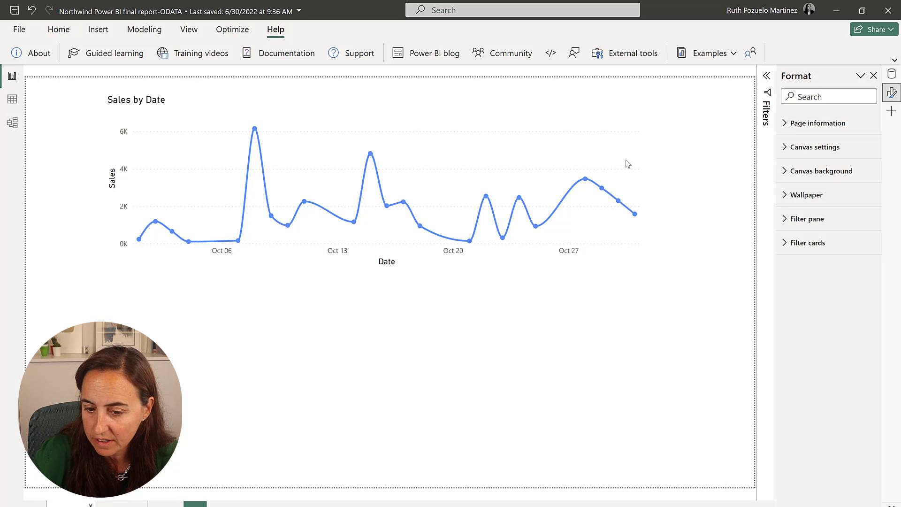
click(629, 253)
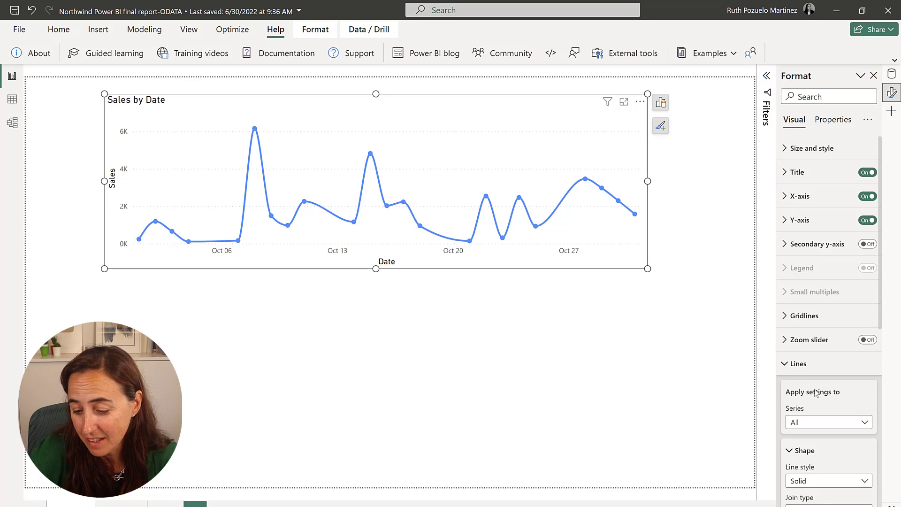
Step: Reset the line settings, switch Markers off, and set Line Type back to Smooth
scroll(848, 396, down, 3)
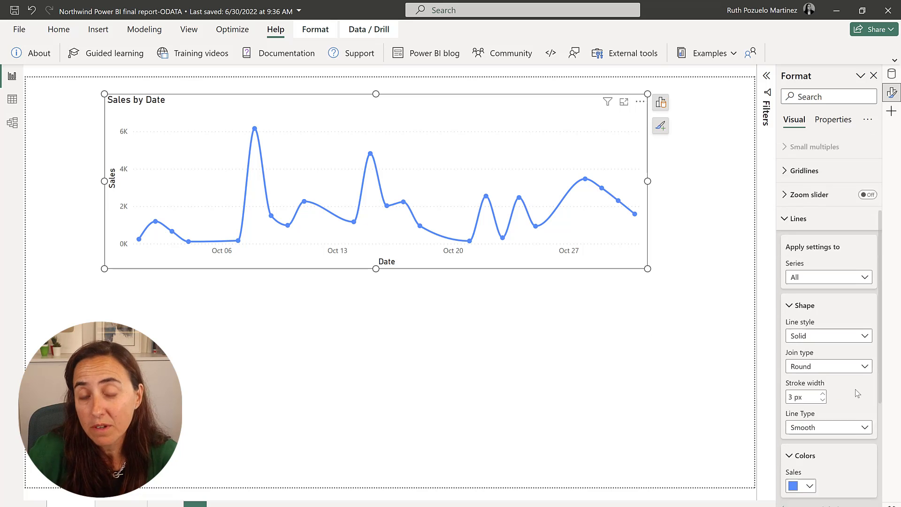
scroll(857, 393, down, 2)
click(825, 426)
scroll(842, 415, down, 1)
click(867, 395)
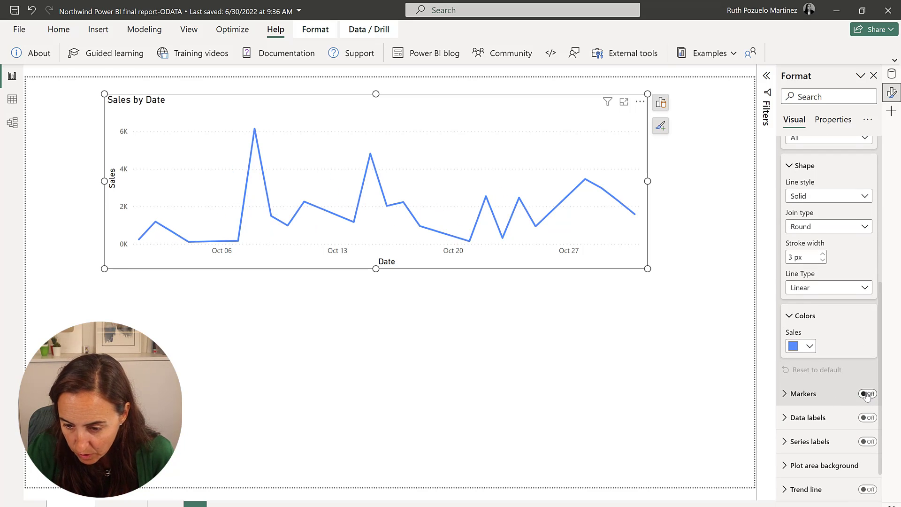
click(868, 394)
click(867, 394)
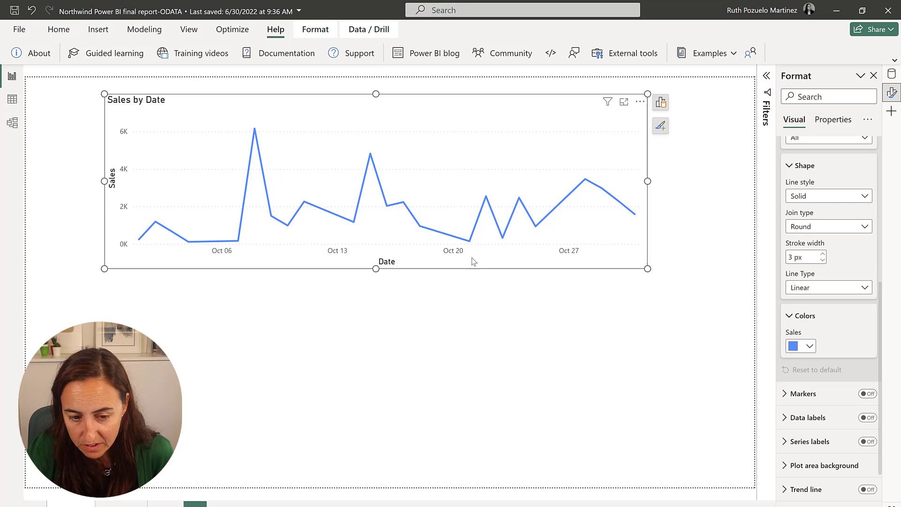
click(829, 287)
click(835, 317)
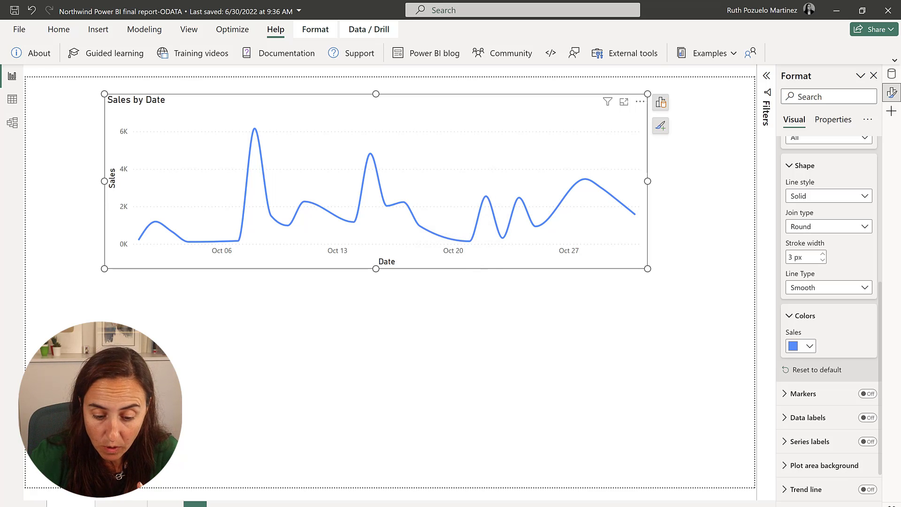
Step: Study the Datawrapper 'Example of a good line chart', then return to the Power BI report
key(alt+Tab)
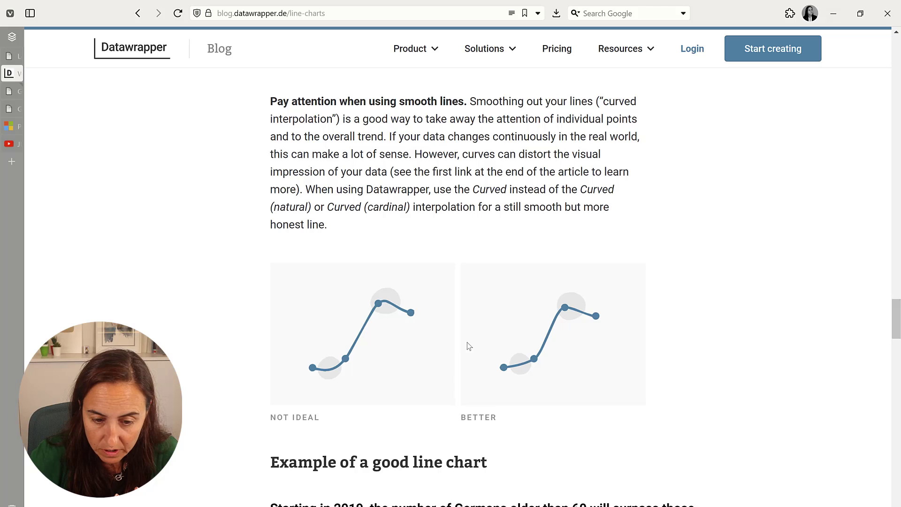
scroll(465, 347, down, 7)
scroll(465, 351, down, 3)
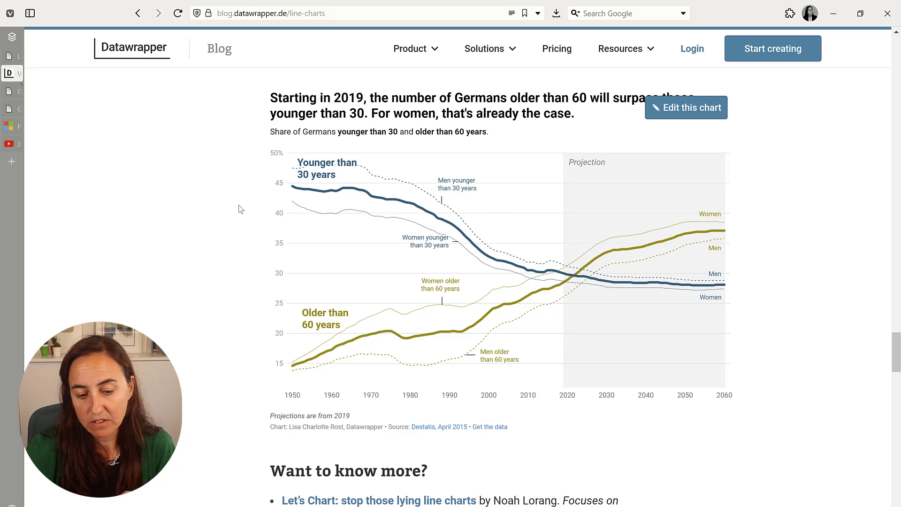
mouse_move(312, 214)
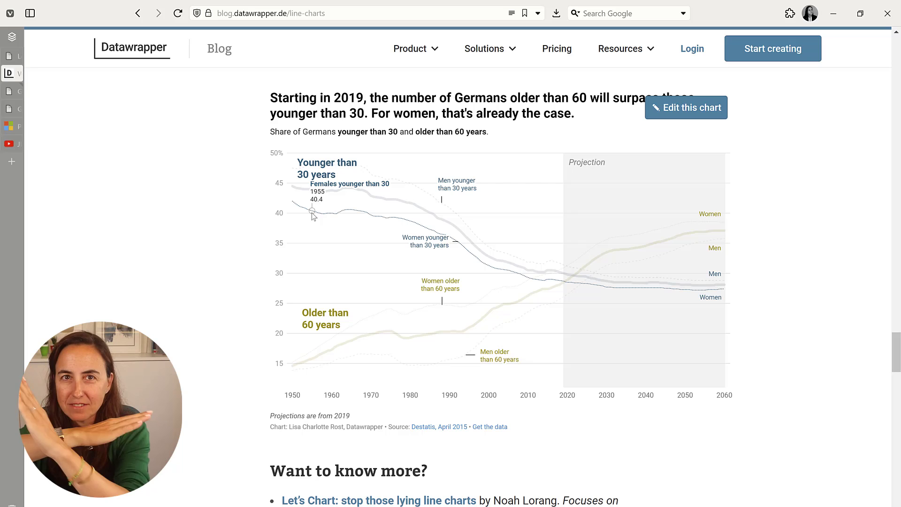
mouse_move(563, 351)
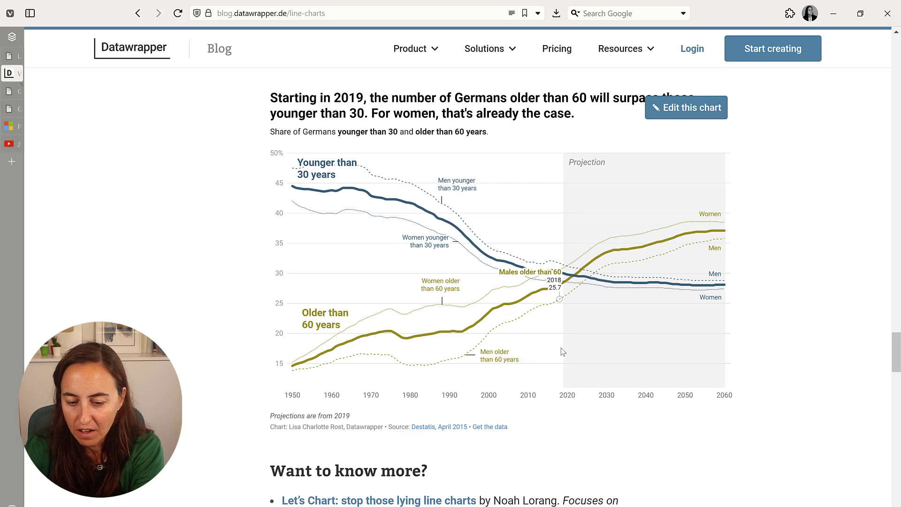
mouse_move(576, 277)
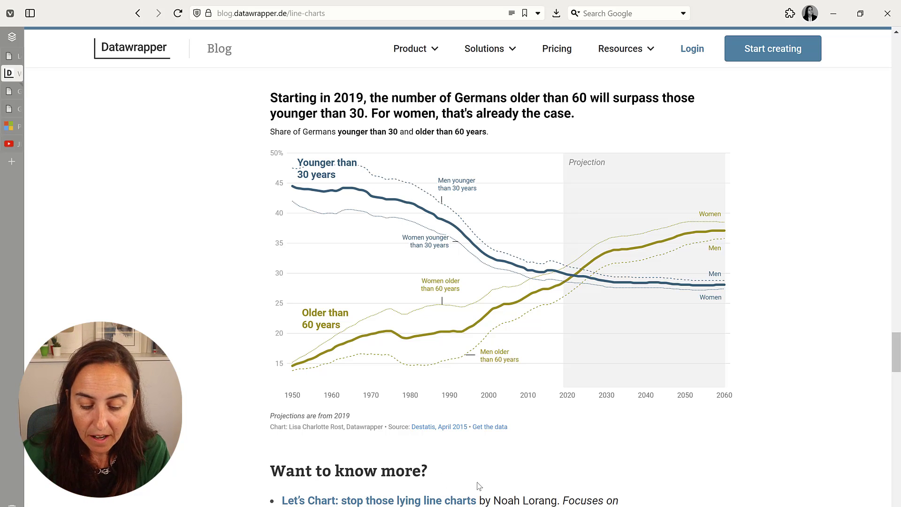
key(alt+Tab)
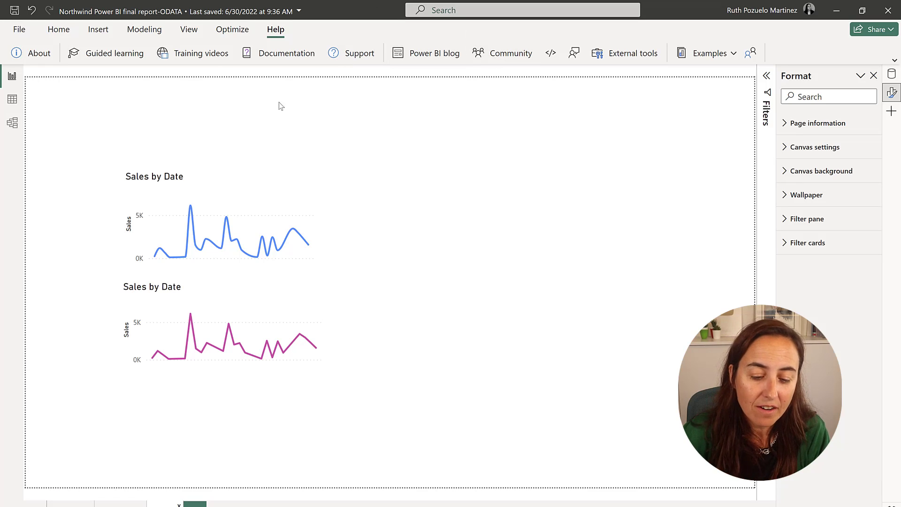
Step: Shrink the blue smooth sales chart and turn off its title and Y-axis
mouse_move(265, 210)
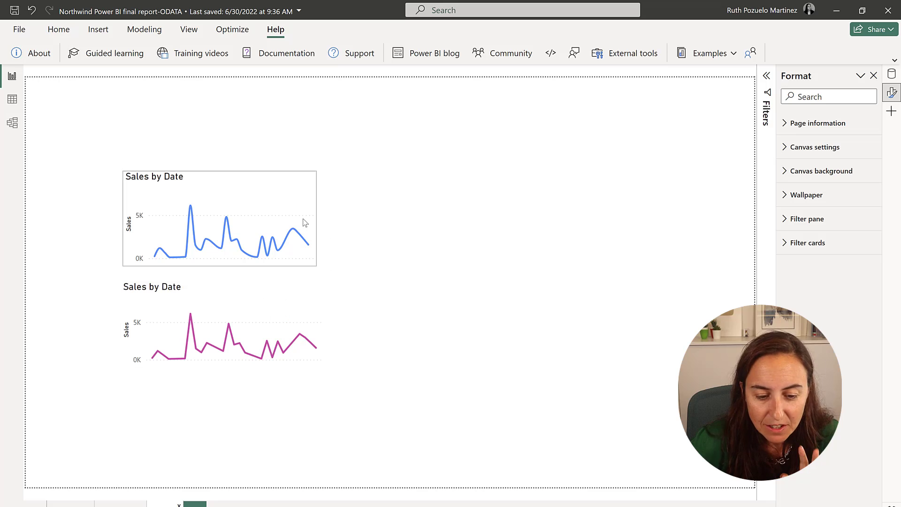
click(316, 262)
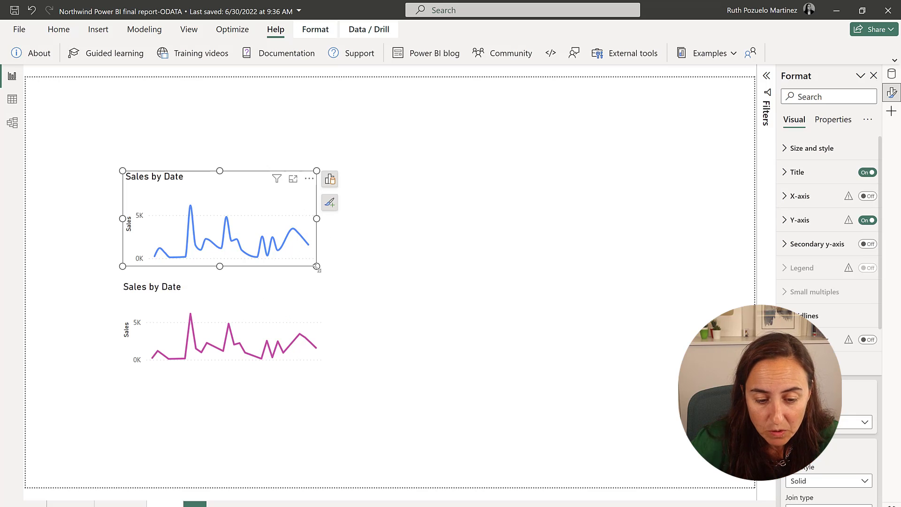
drag(317, 262, 271, 242)
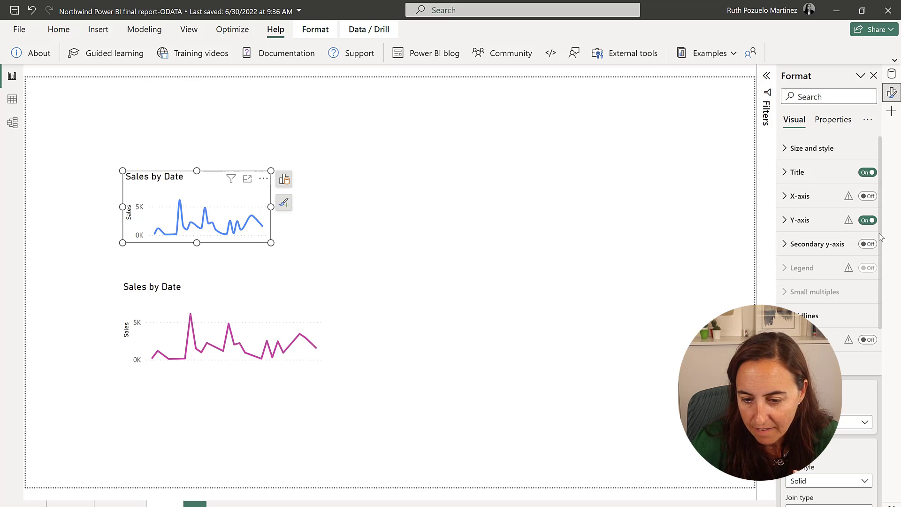
click(862, 220)
click(860, 177)
click(867, 172)
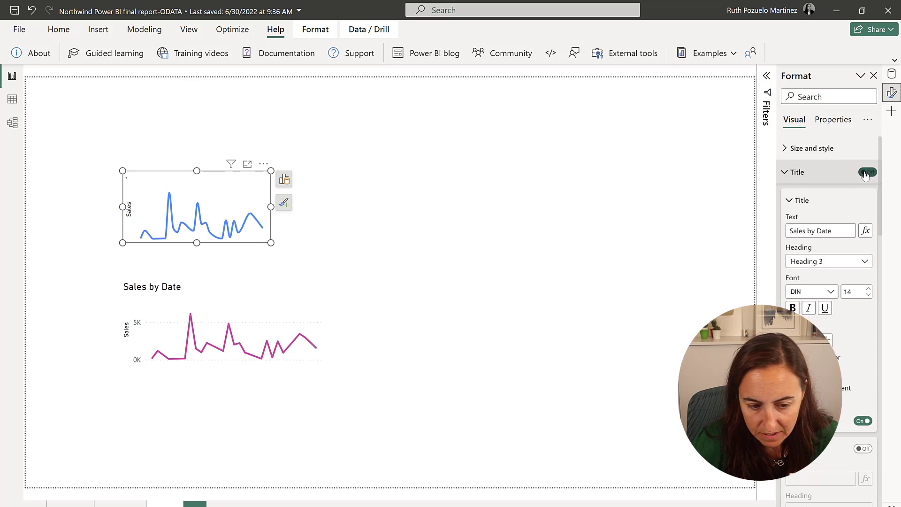
Step: Turn off the pink linear chart's Y-axis and title and shrink it to match
click(277, 311)
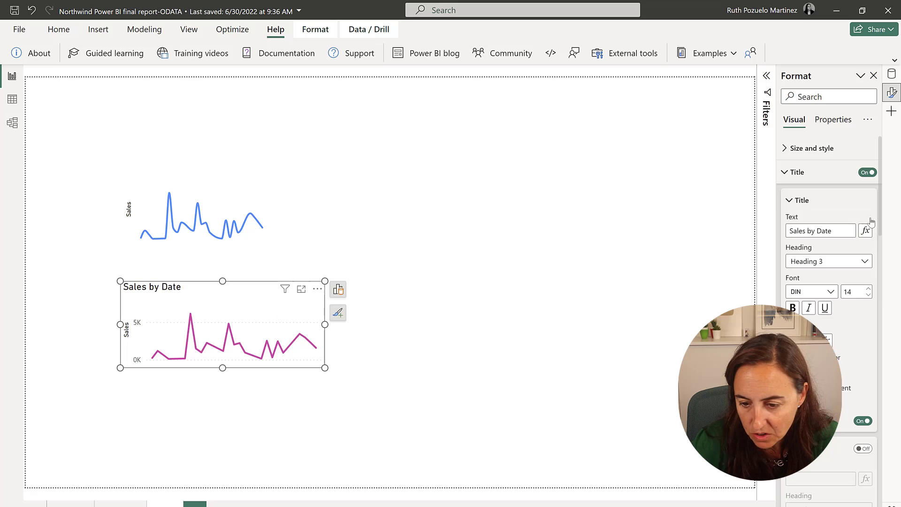
click(803, 177)
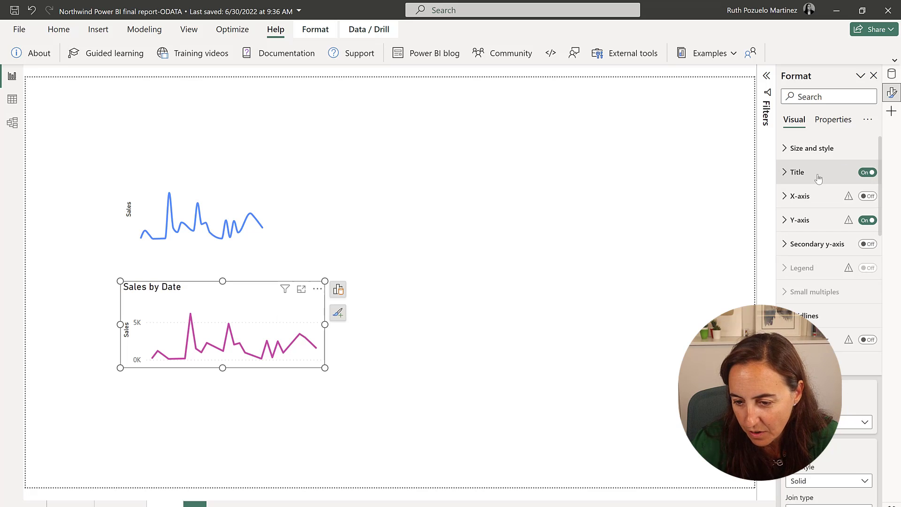
click(867, 220)
click(866, 173)
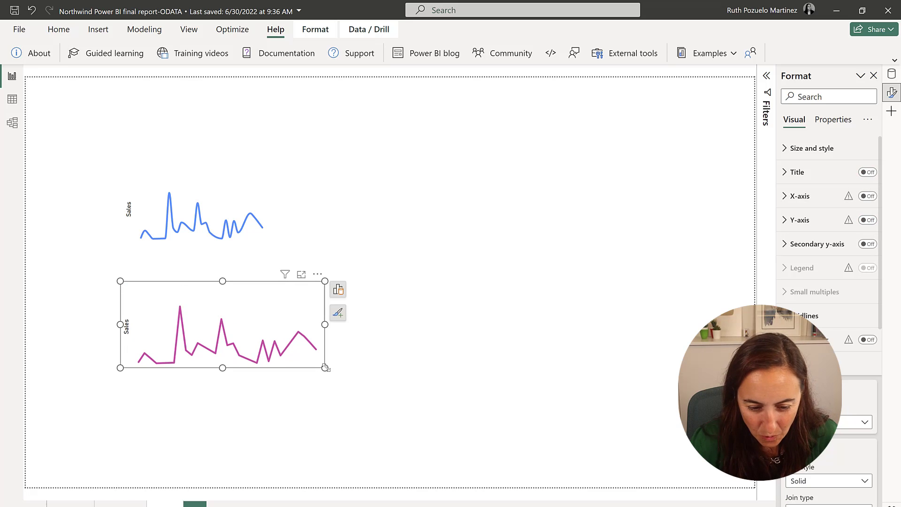
drag(325, 367, 262, 332)
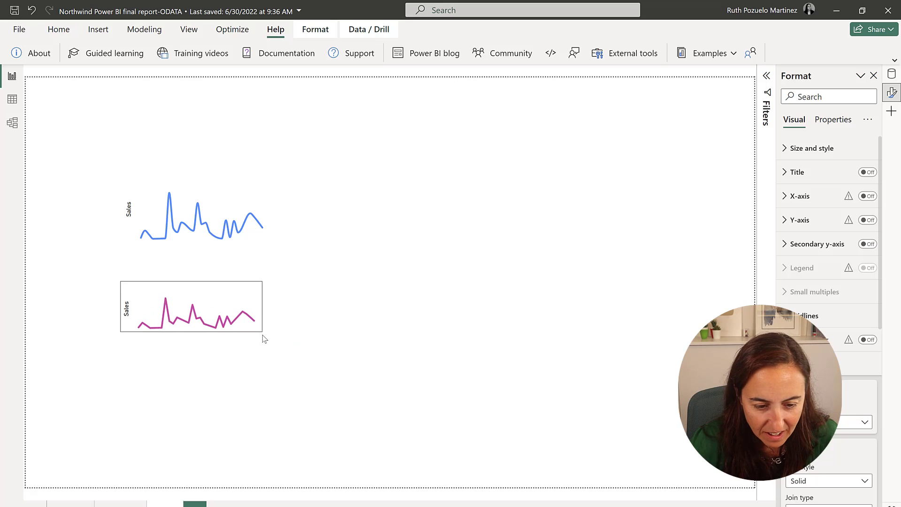